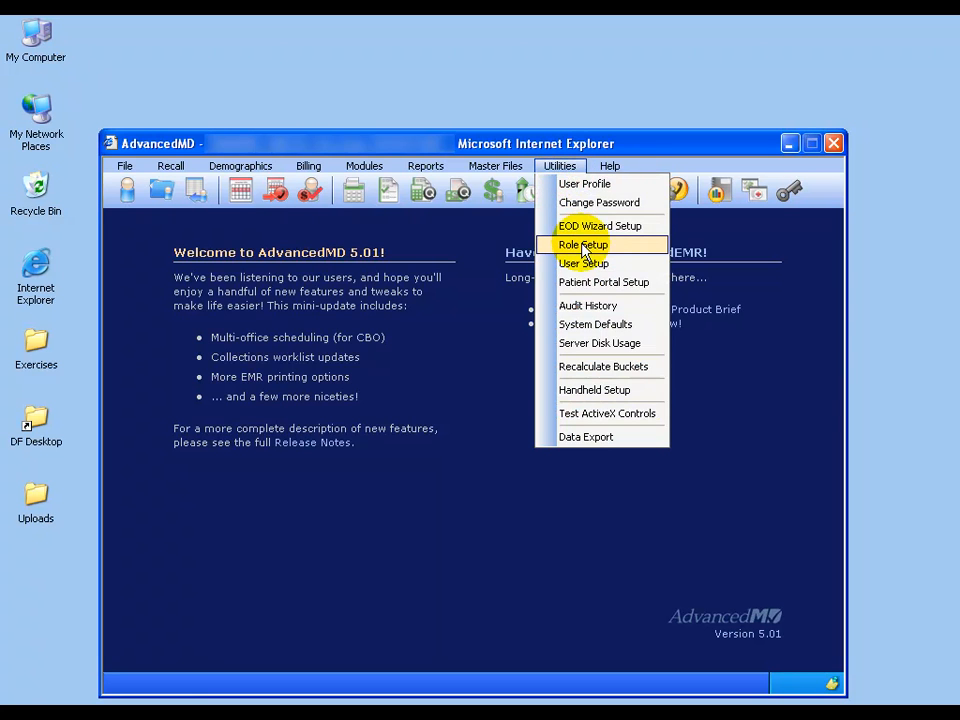
Open the Role Setup dialog from the Utilities menu.
click(583, 245)
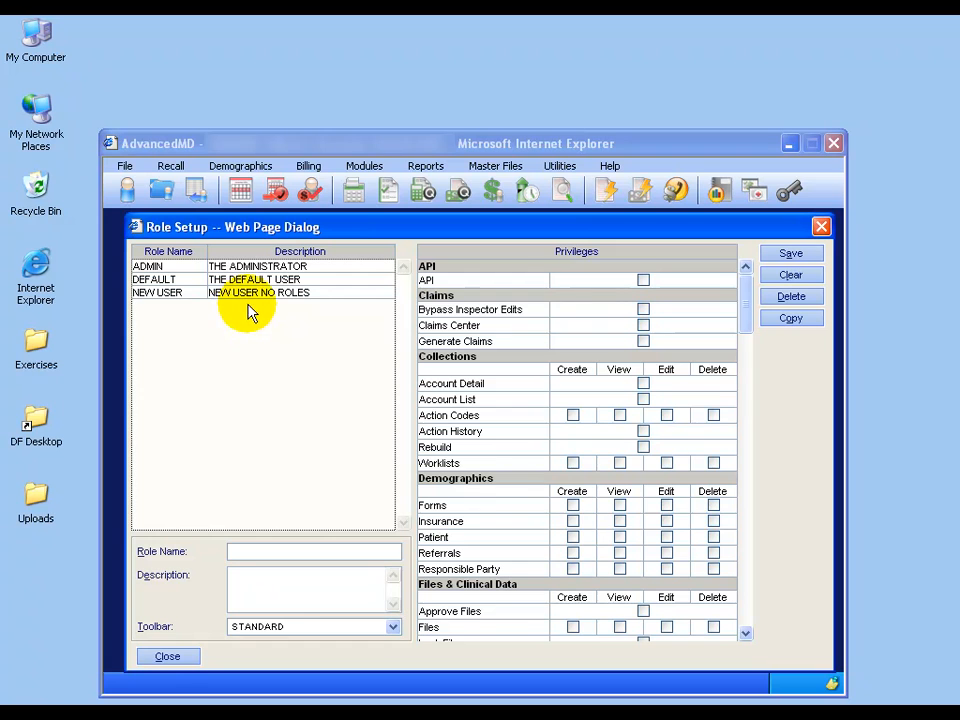
Load the ADMIN role to view its granted Claims, Collections and Demographics privileges.
click(257, 268)
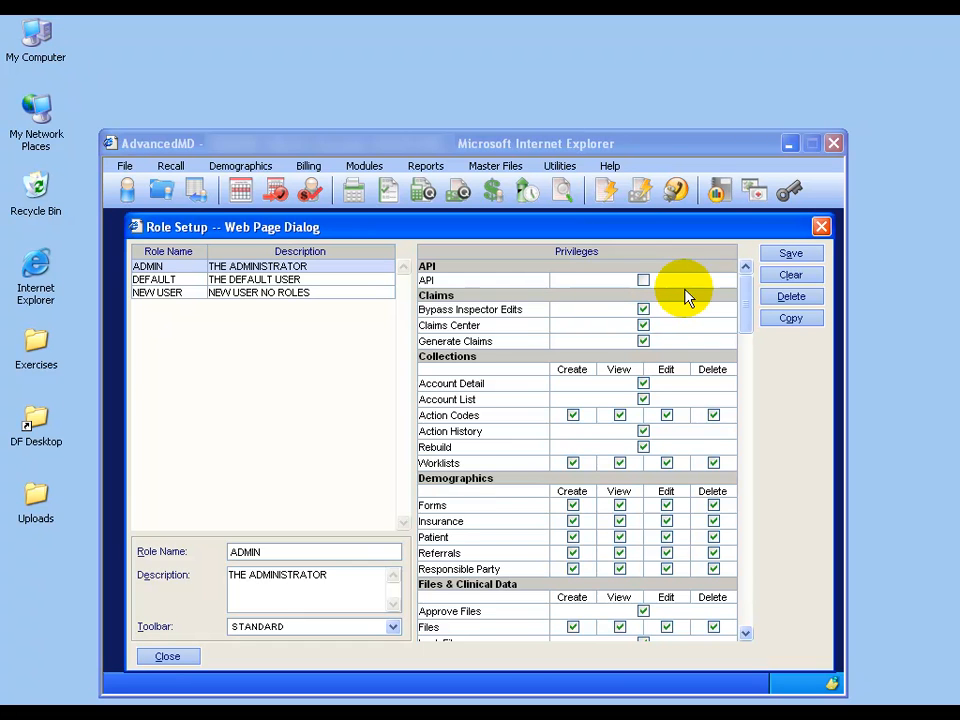
drag(744, 297, 746, 375)
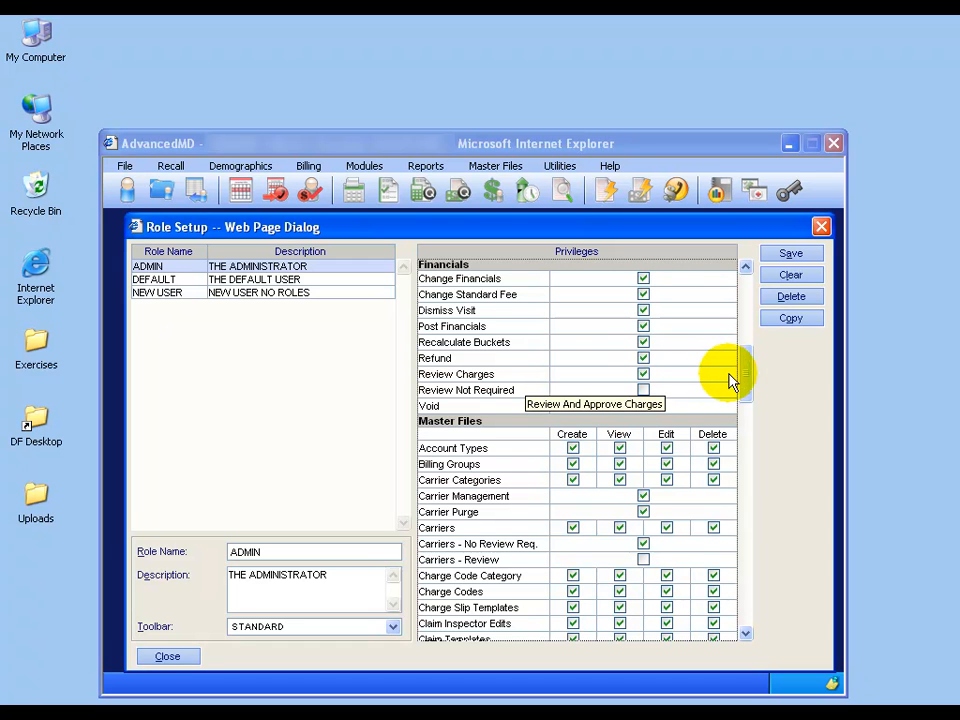
drag(746, 369, 746, 404)
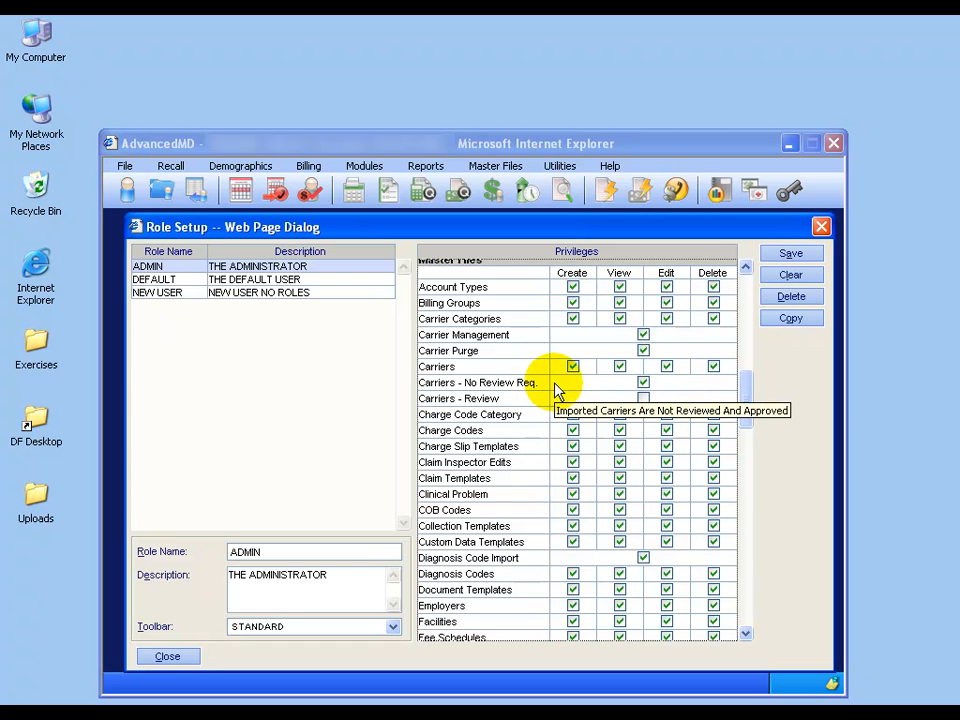
drag(744, 396, 746, 485)
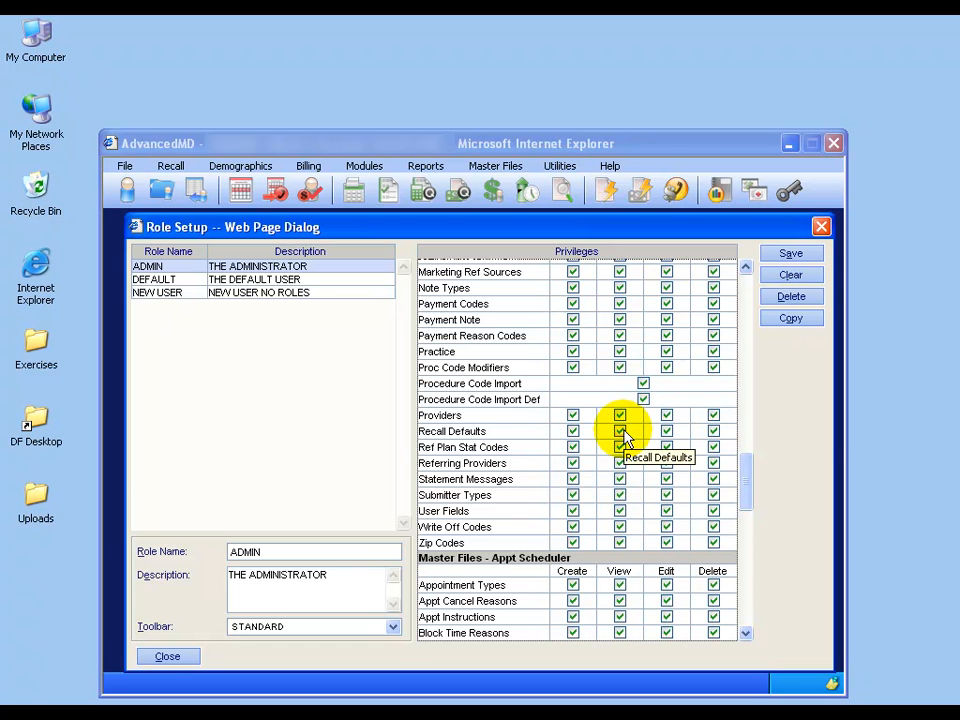
key(F1)
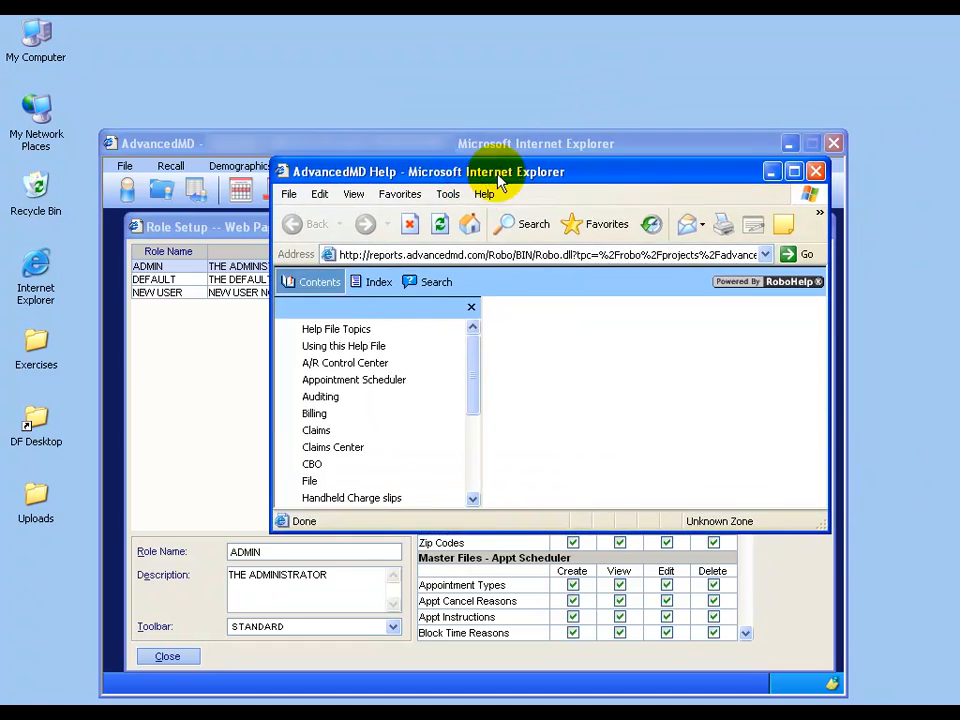
click(726, 571)
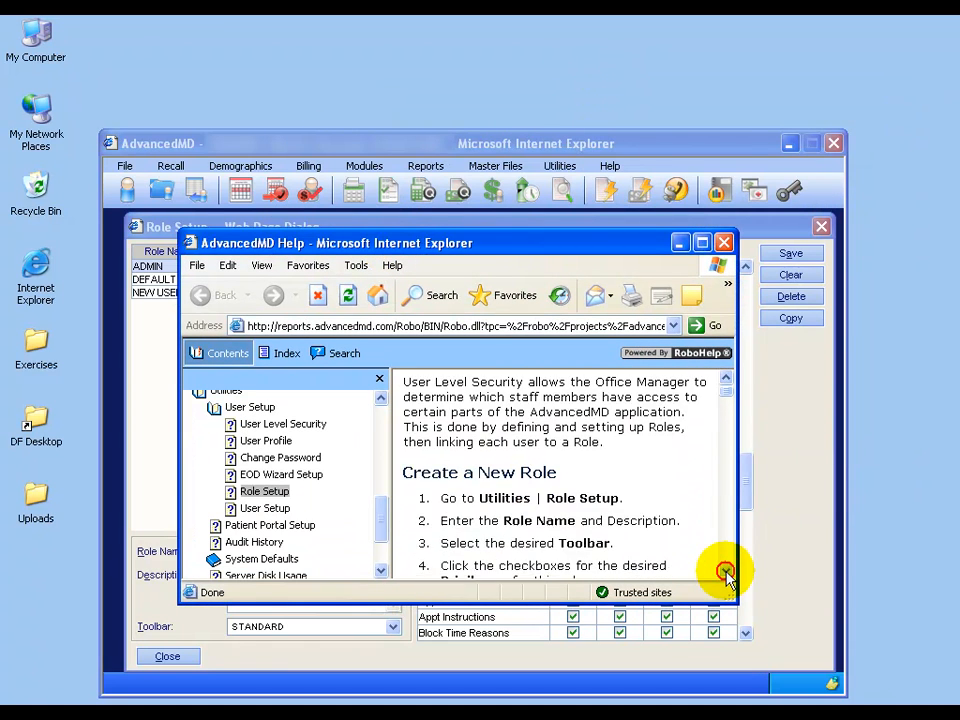
click(726, 572)
click(726, 572)
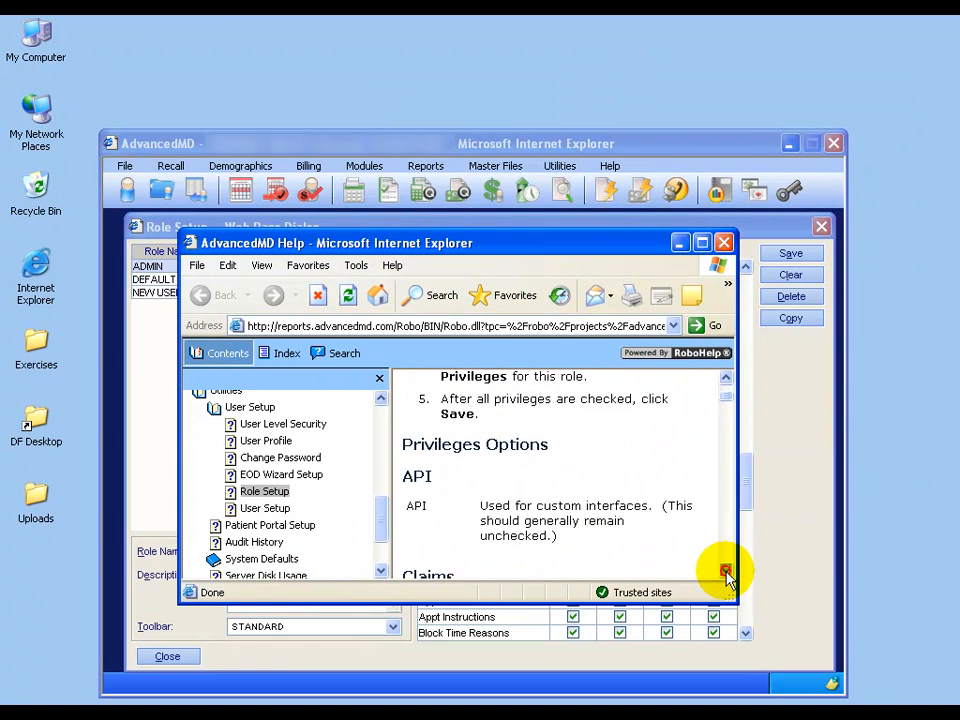
click(726, 572)
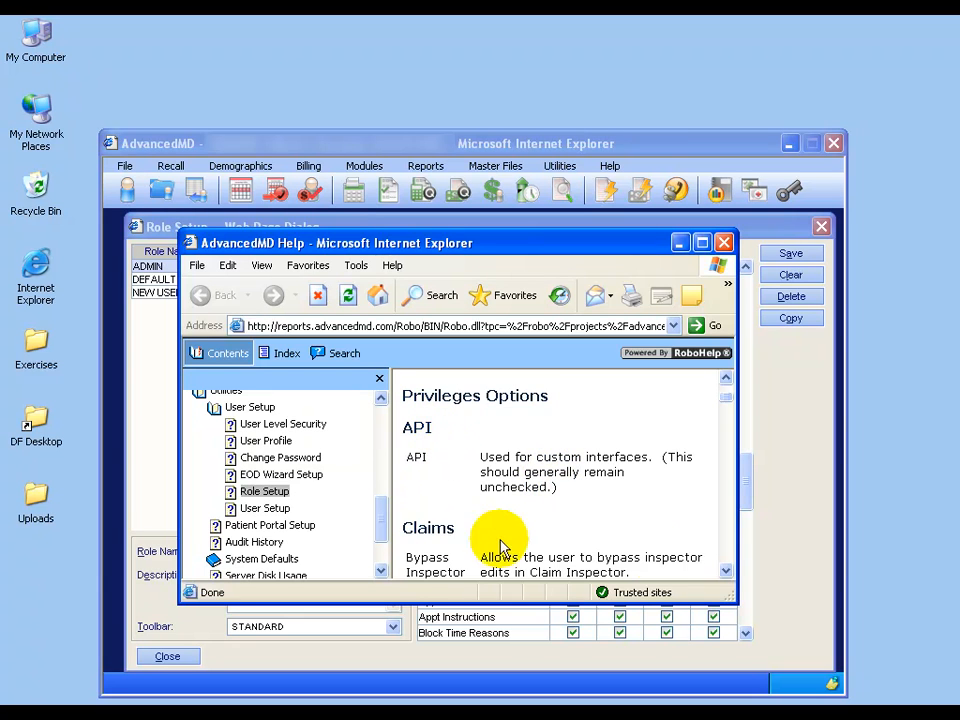
click(726, 572)
click(726, 572)
click(726, 572)
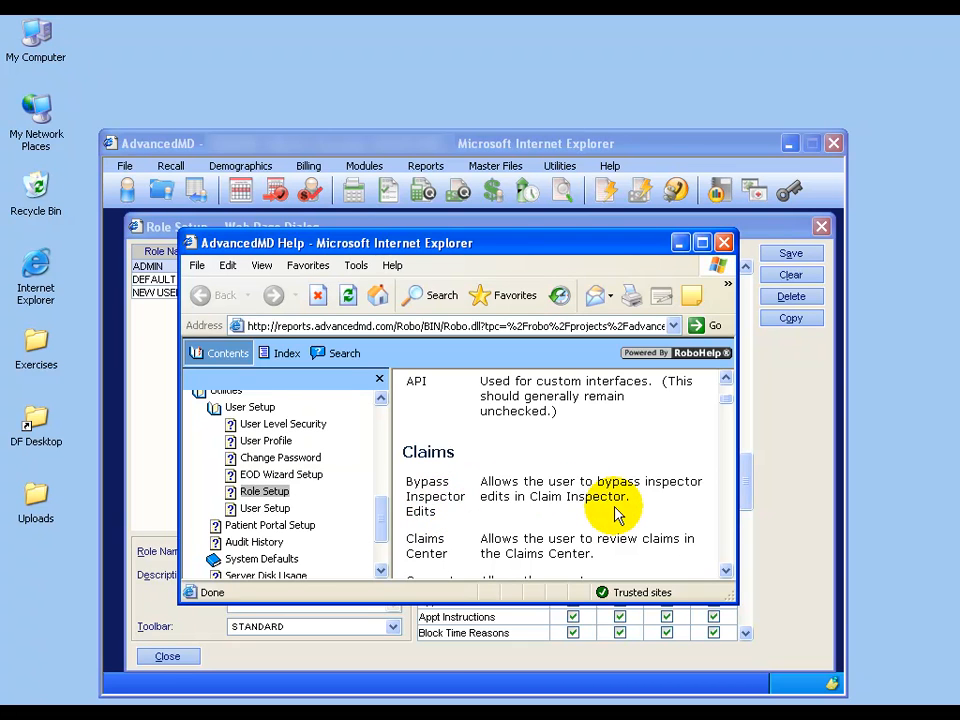
click(724, 242)
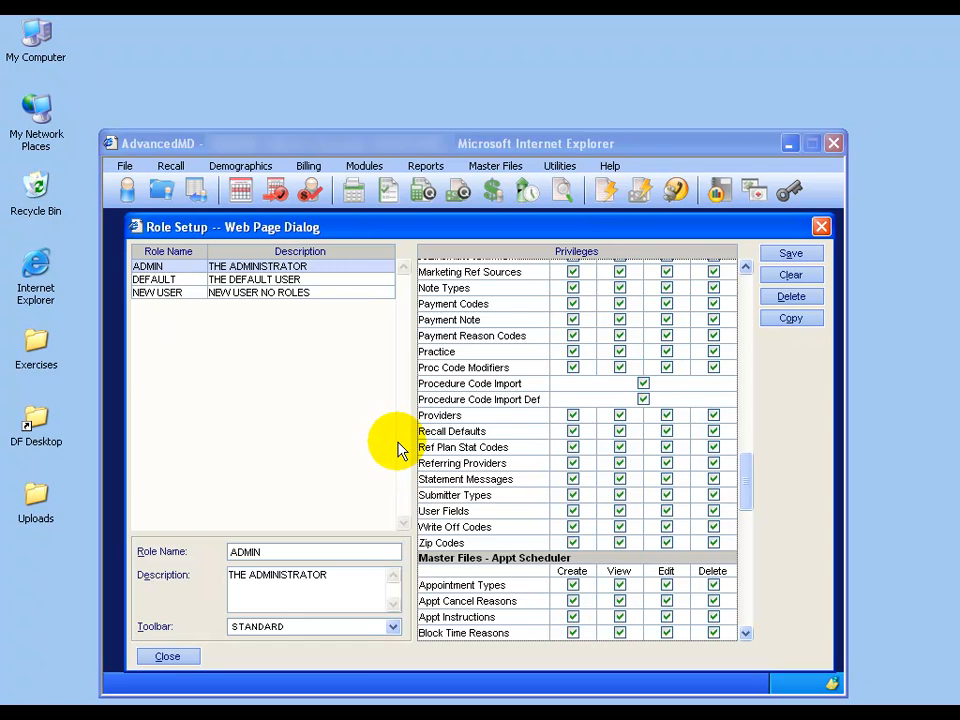
Start a new role named FRONT OFFICE, described as 'patient demographics and scheduler'.
click(797, 277)
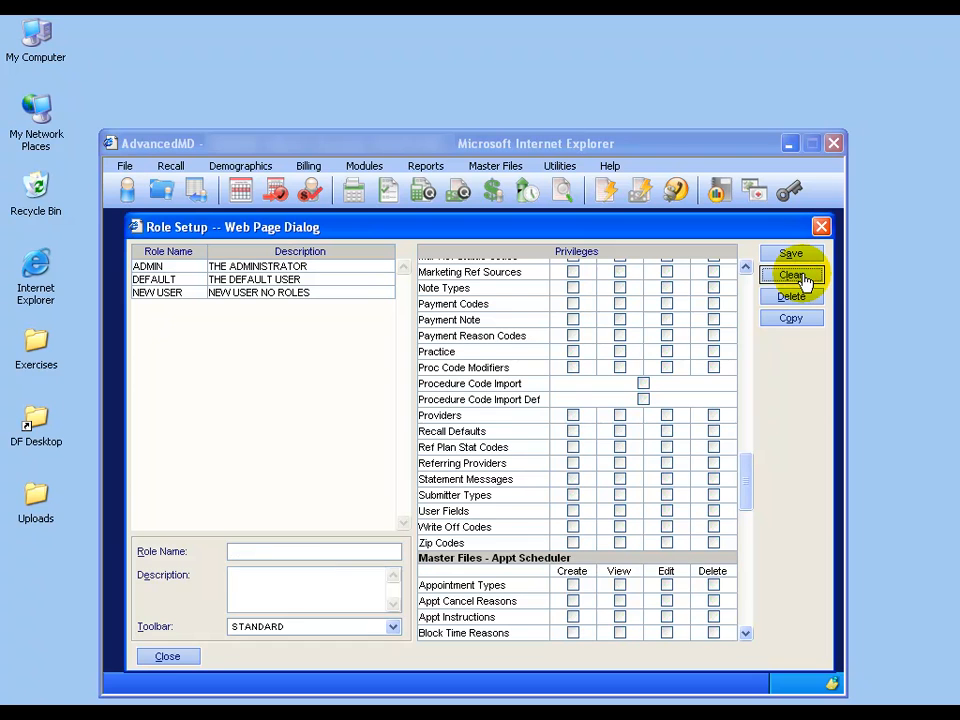
click(247, 549)
text(FRONT )
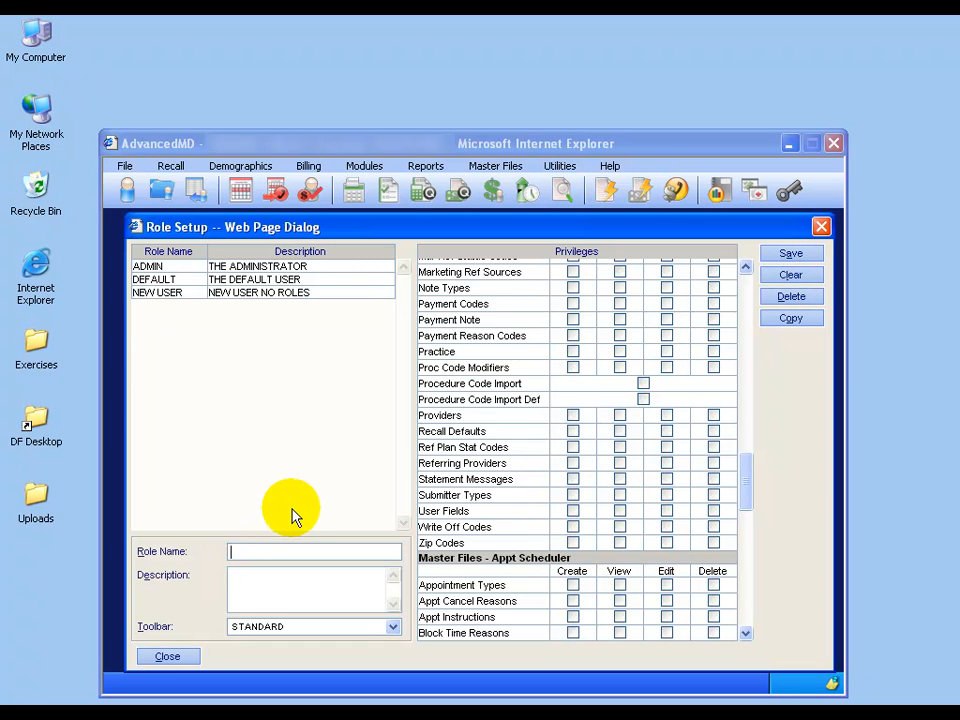
text(OFFICE)
key(Tab)
text(patient demographics and scheduler)
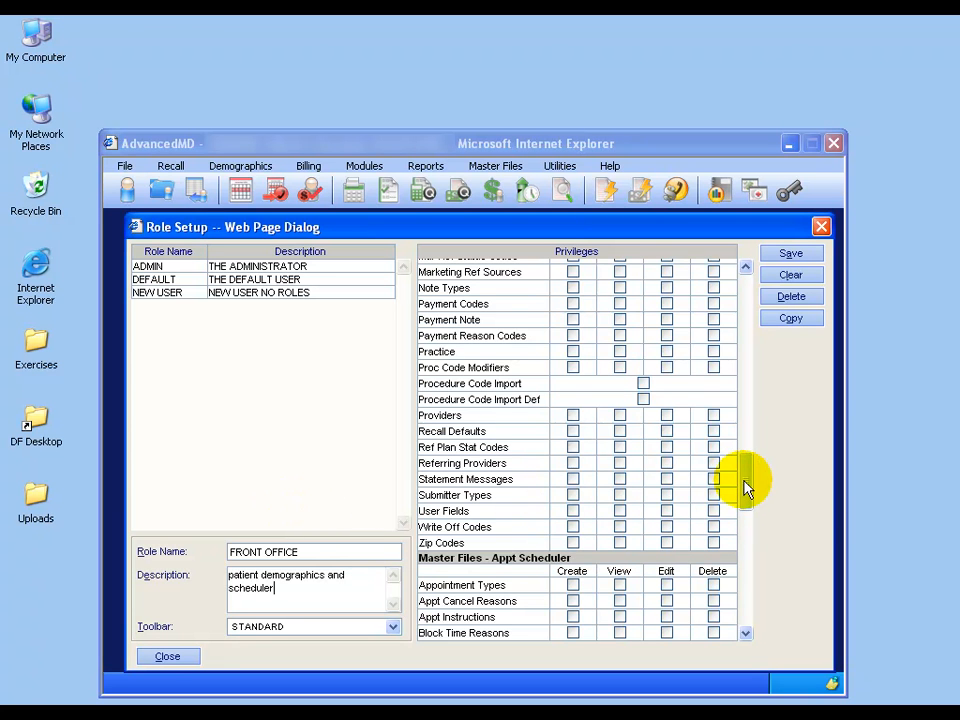
Grant the Make Appointments privilege and full create/view/edit/delete rights on Forms.
drag(744, 481, 745, 608)
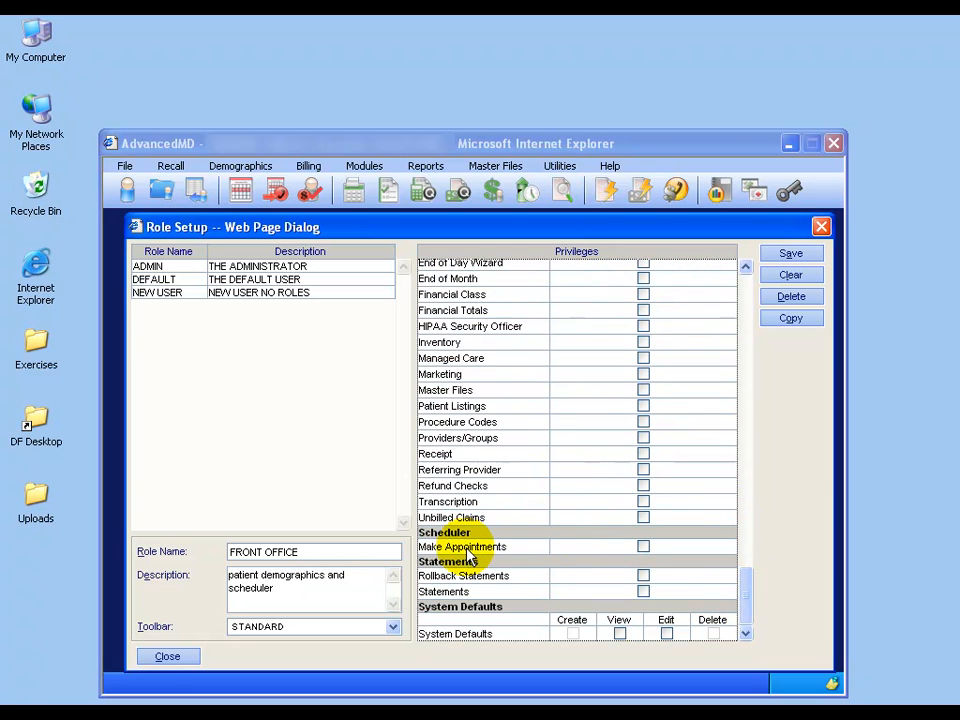
click(643, 547)
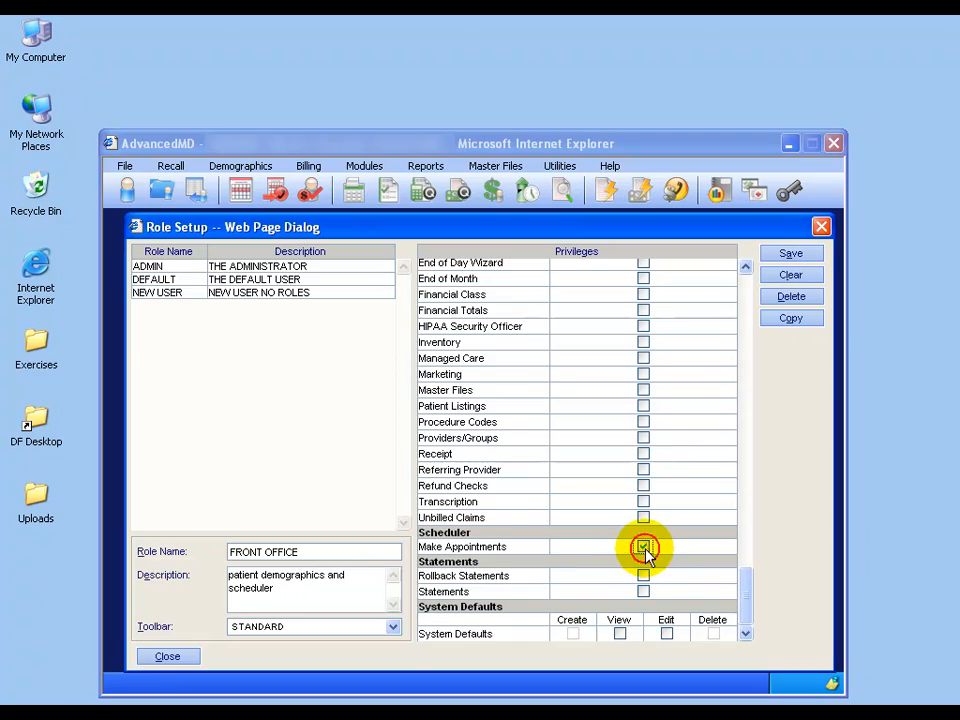
drag(745, 598, 744, 313)
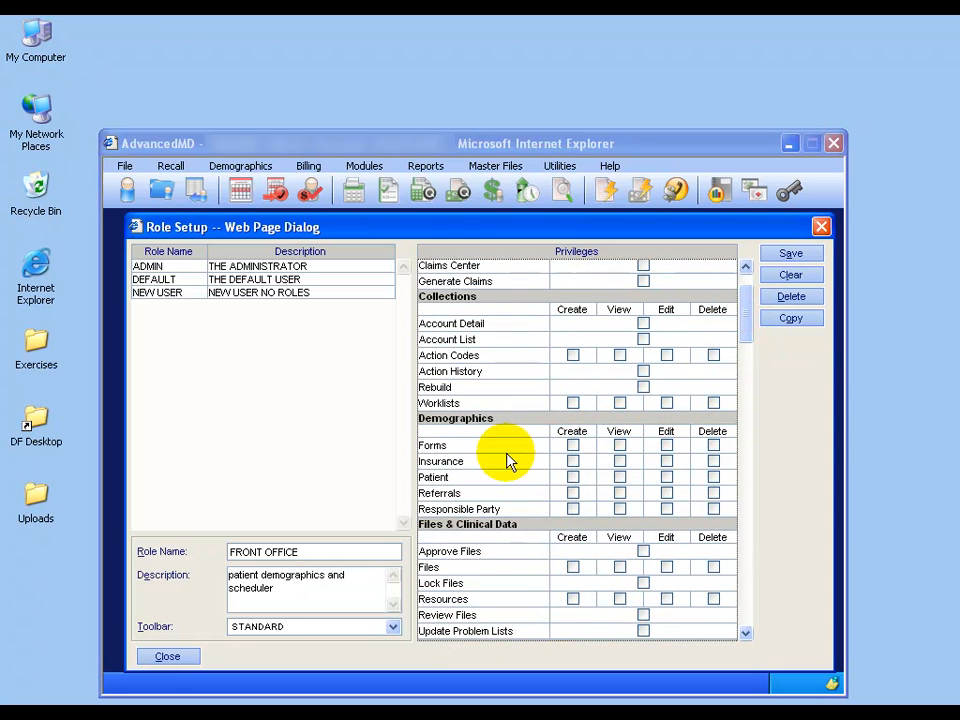
click(572, 445)
click(619, 446)
click(666, 446)
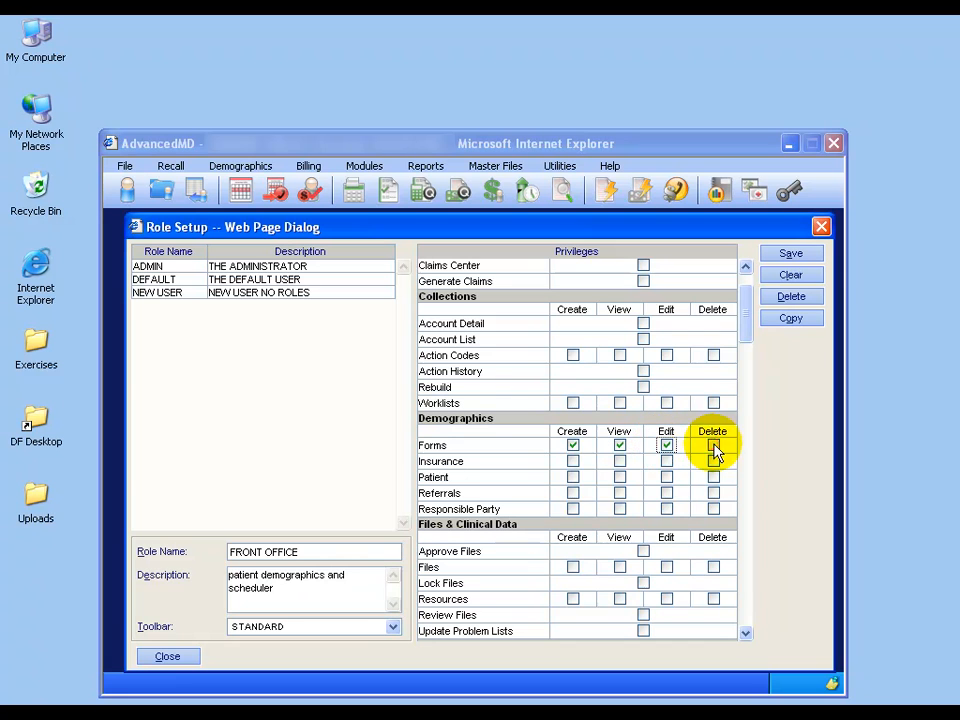
click(713, 446)
Grant full create/view/edit/delete rights on Insurance and Patient records.
click(573, 461)
click(619, 461)
click(666, 461)
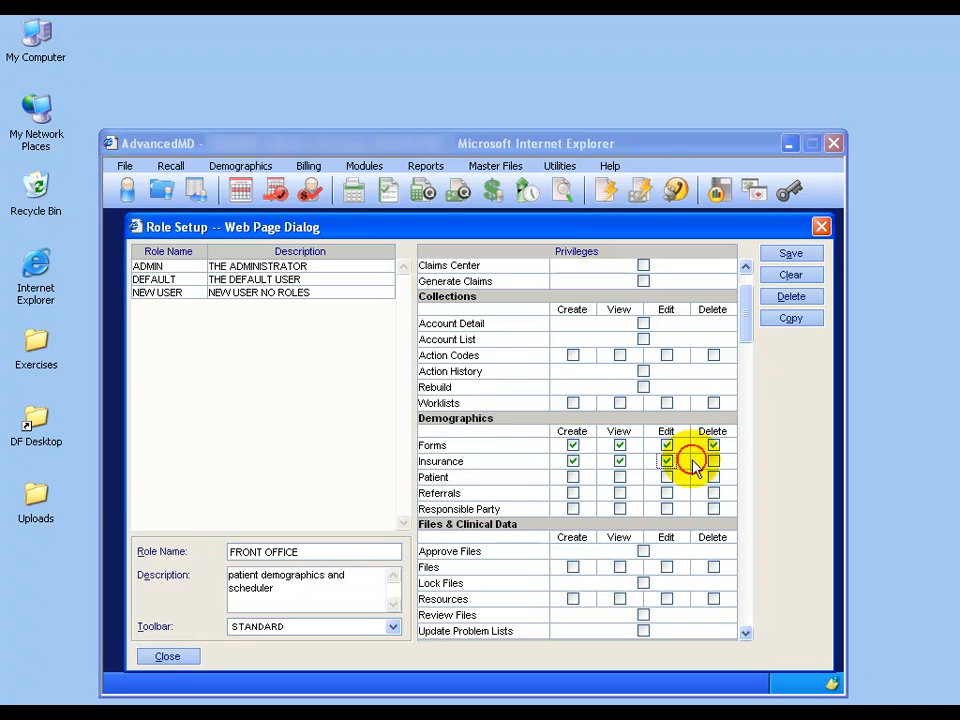
click(713, 461)
click(573, 477)
click(619, 477)
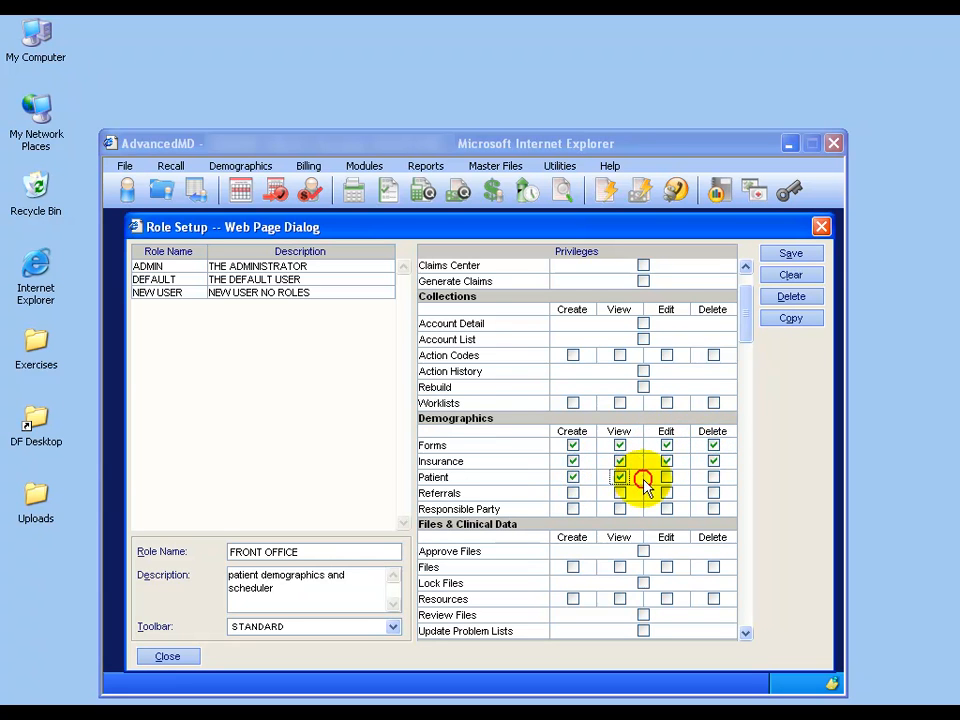
click(666, 477)
click(713, 477)
Grant full rights on Referrals and Responsible Party, then save and reload FRONT OFFICE.
click(573, 493)
click(573, 509)
click(619, 493)
click(619, 509)
click(666, 493)
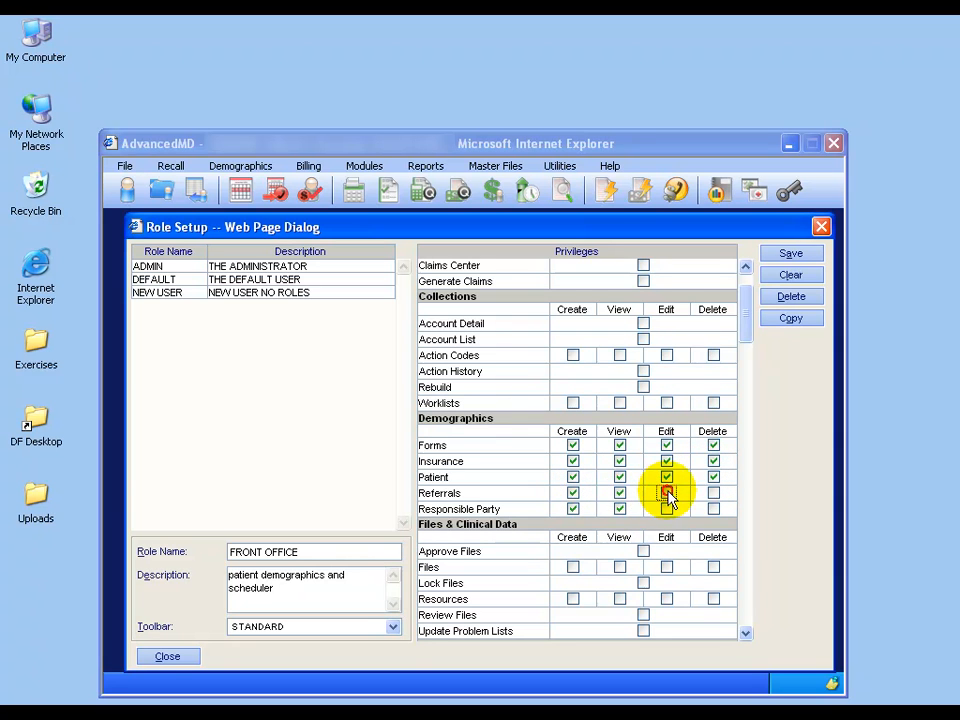
click(666, 509)
click(713, 493)
click(714, 508)
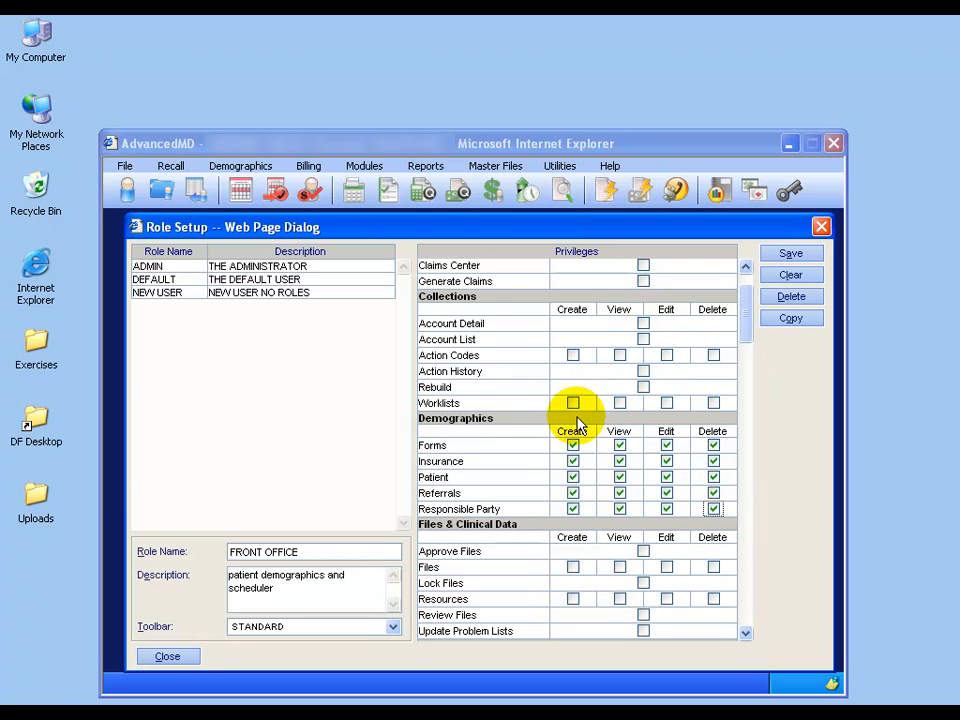
click(785, 256)
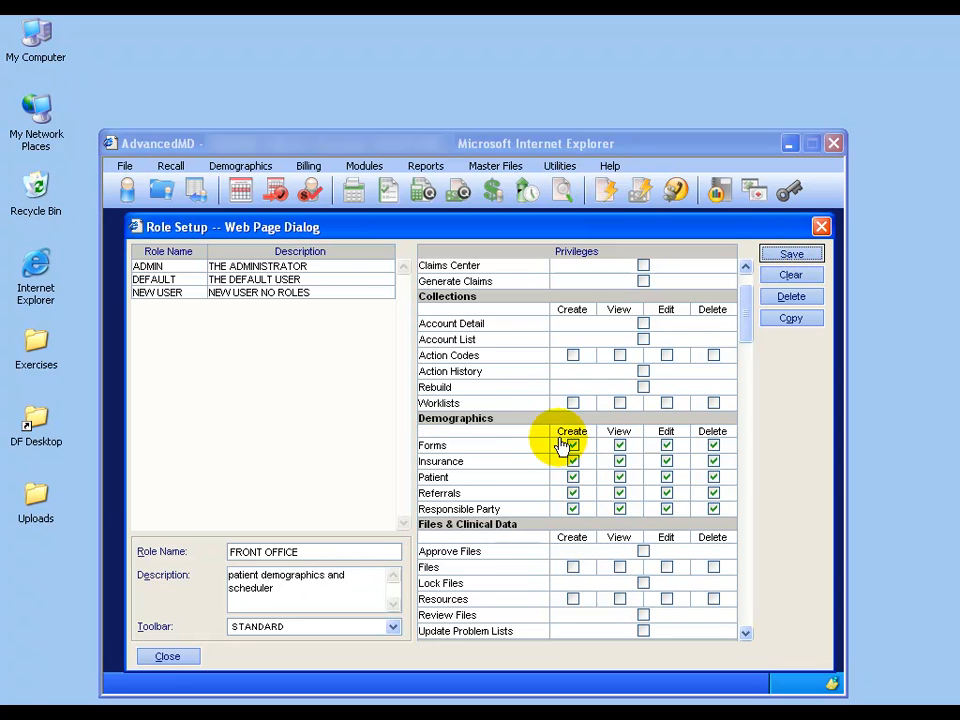
click(220, 297)
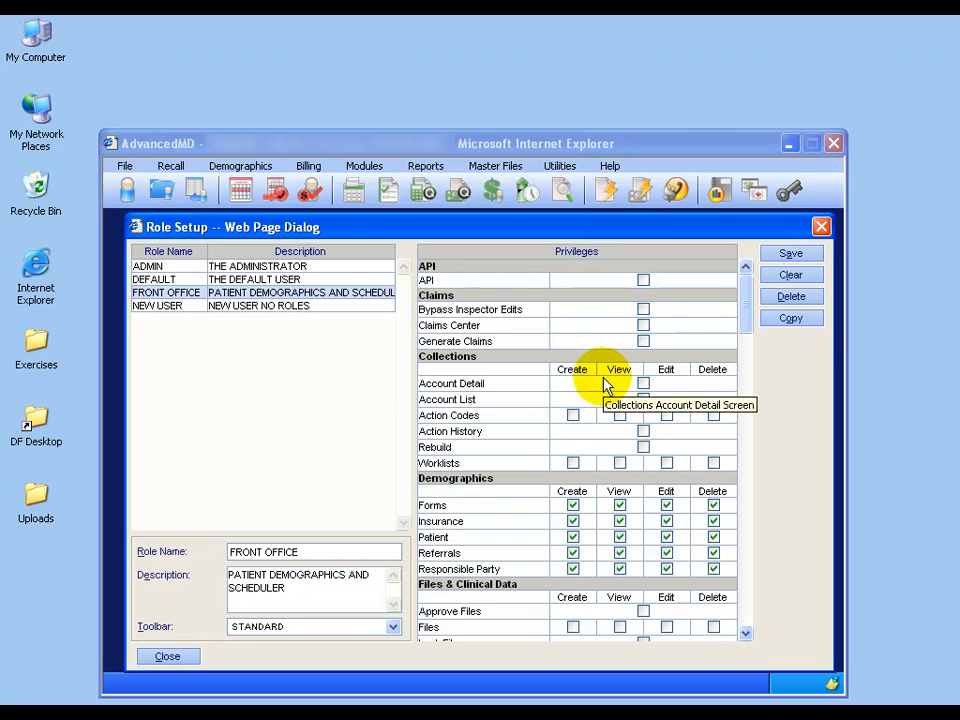
Clear the Role Setup form so no role is loaded and no privileges are ticked.
click(788, 275)
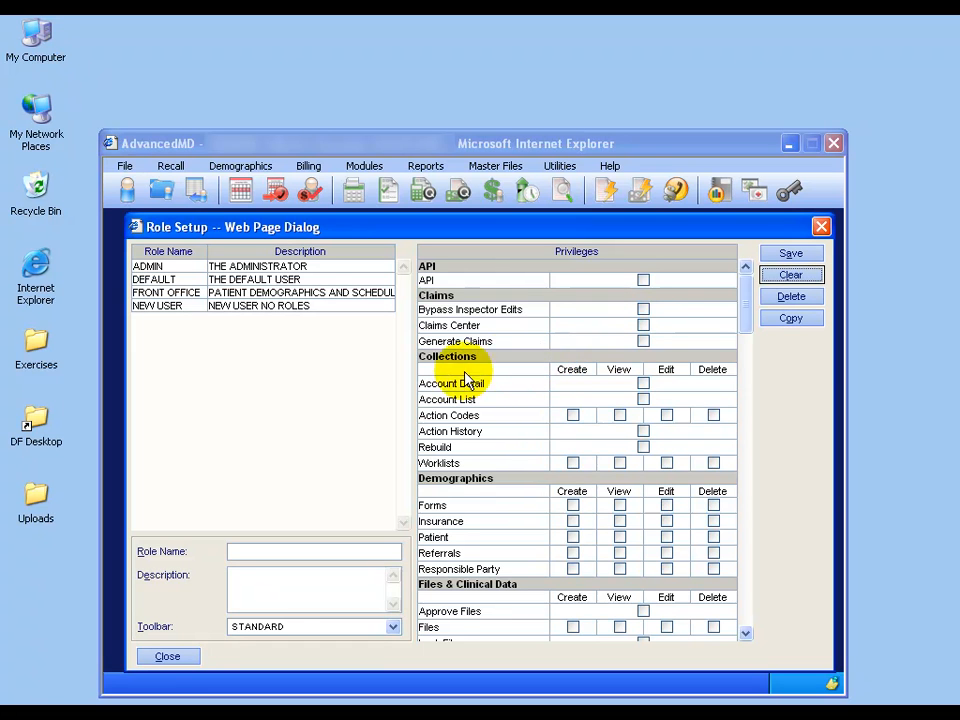
Close Role Setup and open Utilities > User Setup, ready to enter a new login.
click(177, 660)
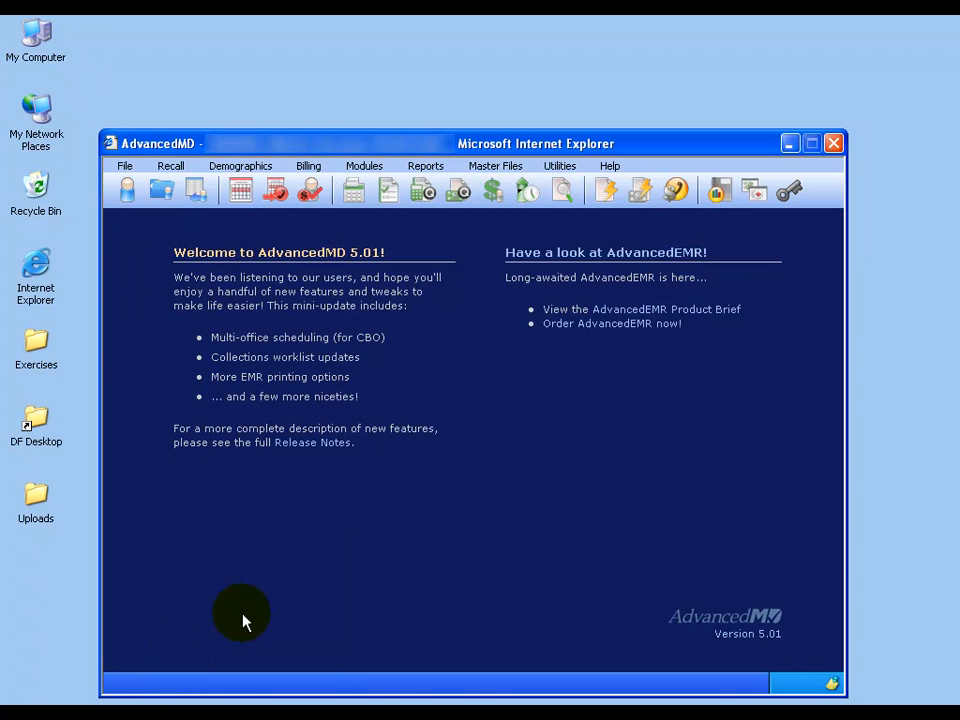
click(560, 166)
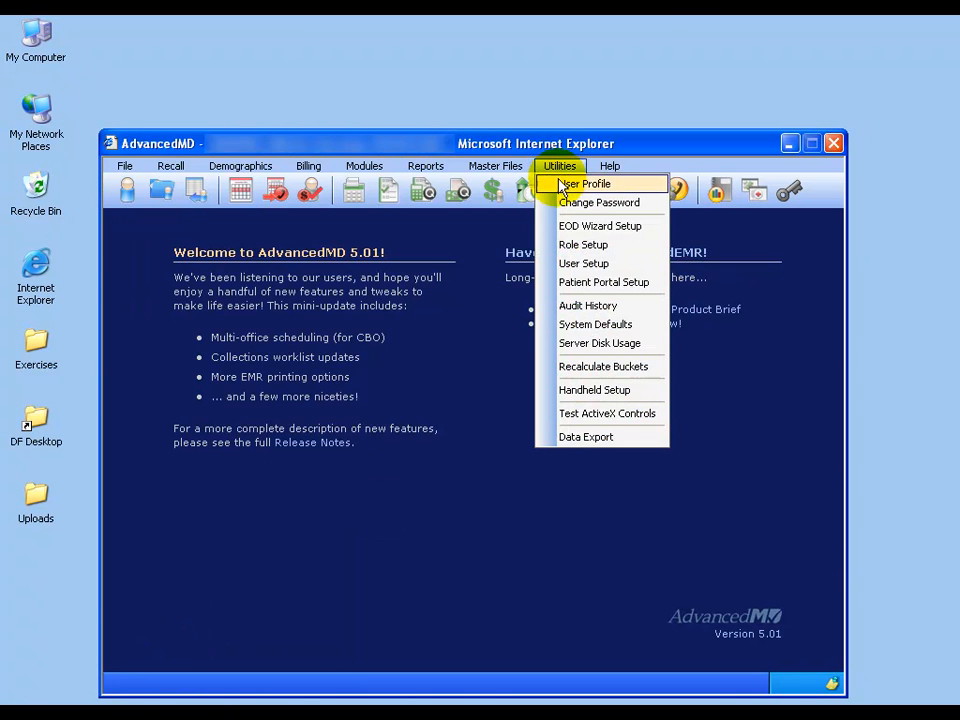
click(570, 263)
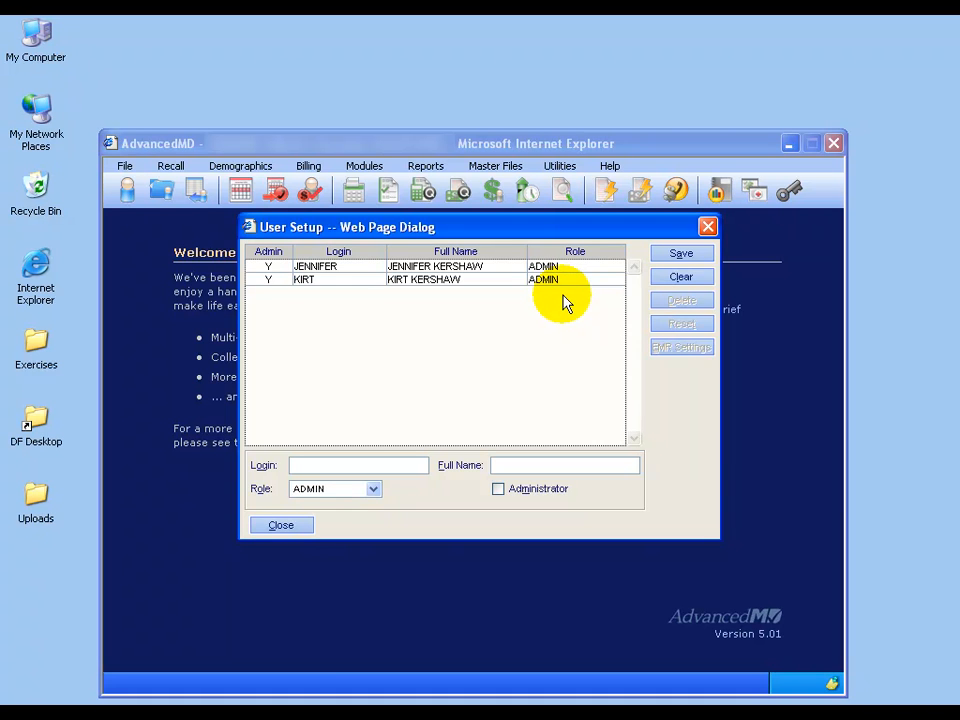
click(321, 464)
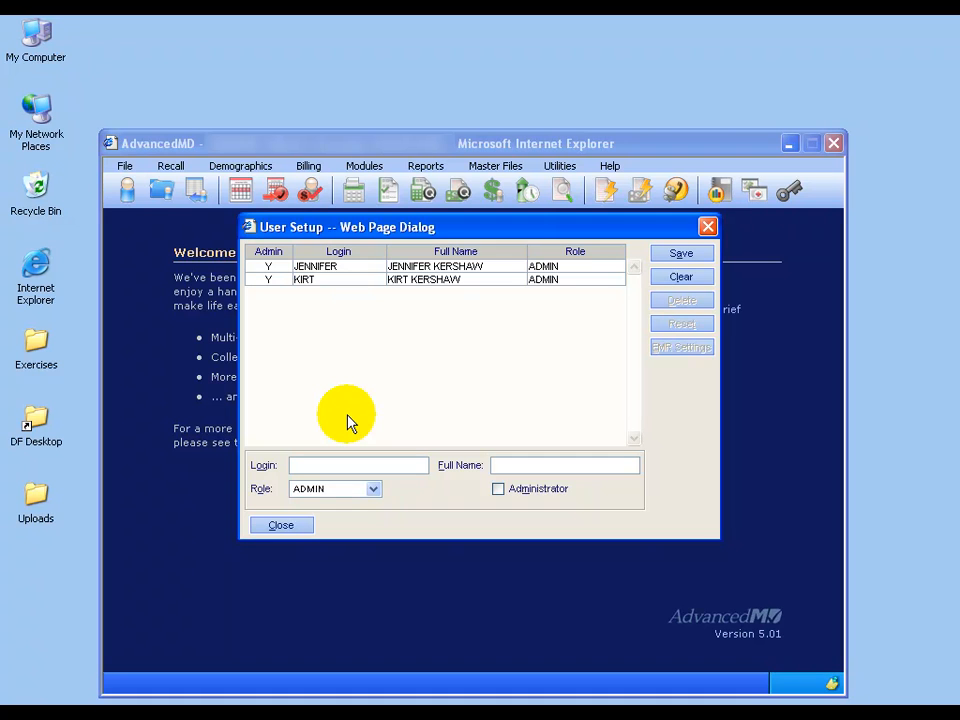
Enter the new user's login and full name, assign the FRONT OFFICE role, and save.
text(JAMIE)
key(Tab)
click(373, 489)
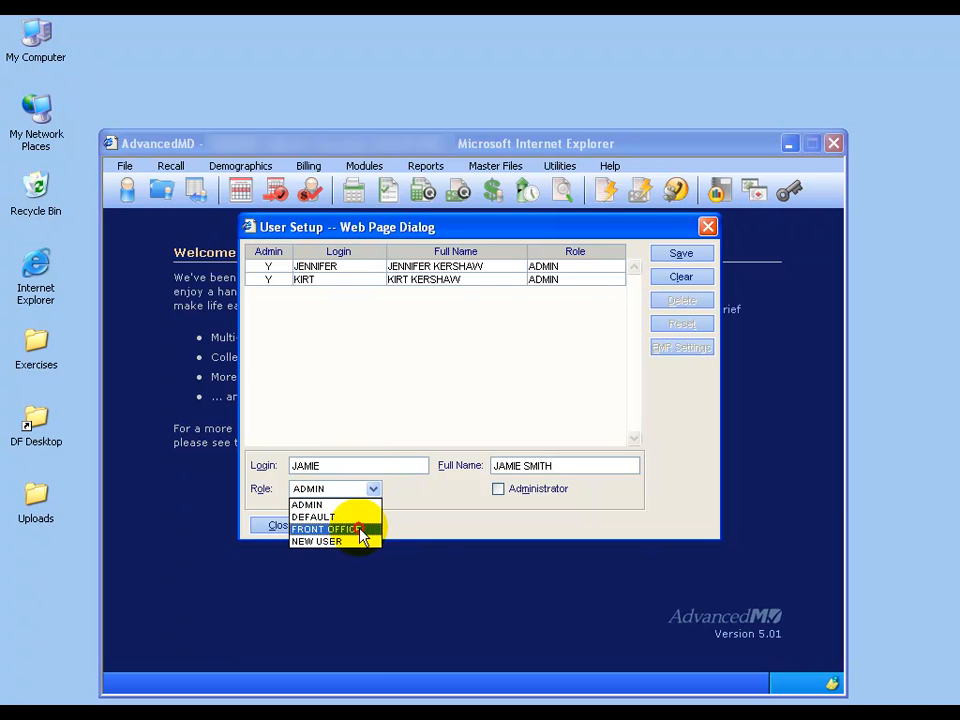
click(360, 529)
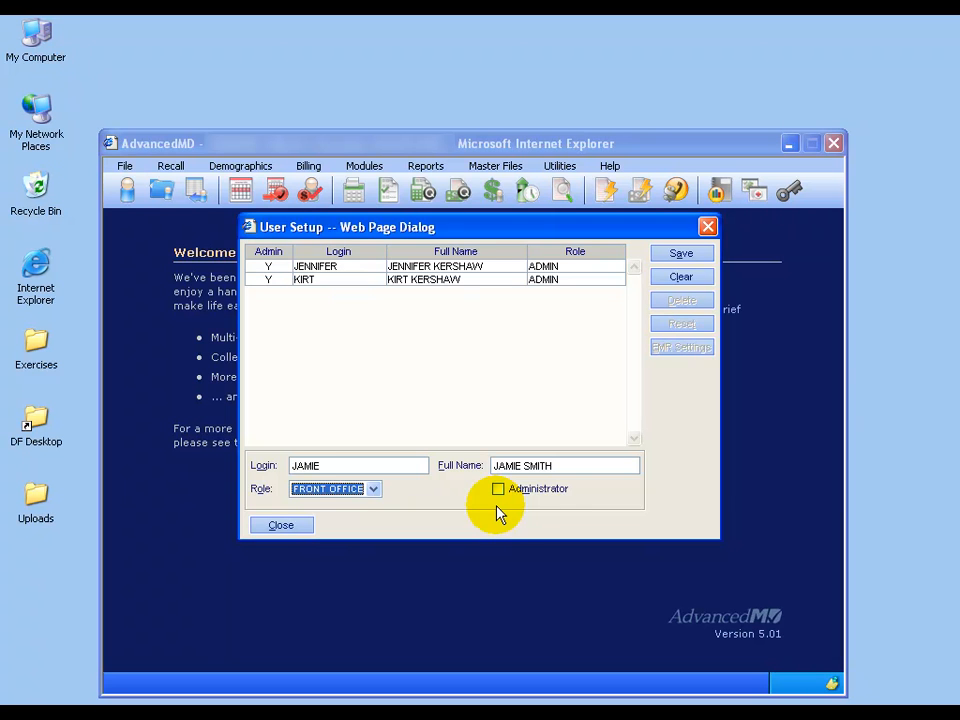
click(681, 256)
drag(493, 113, 490, 324)
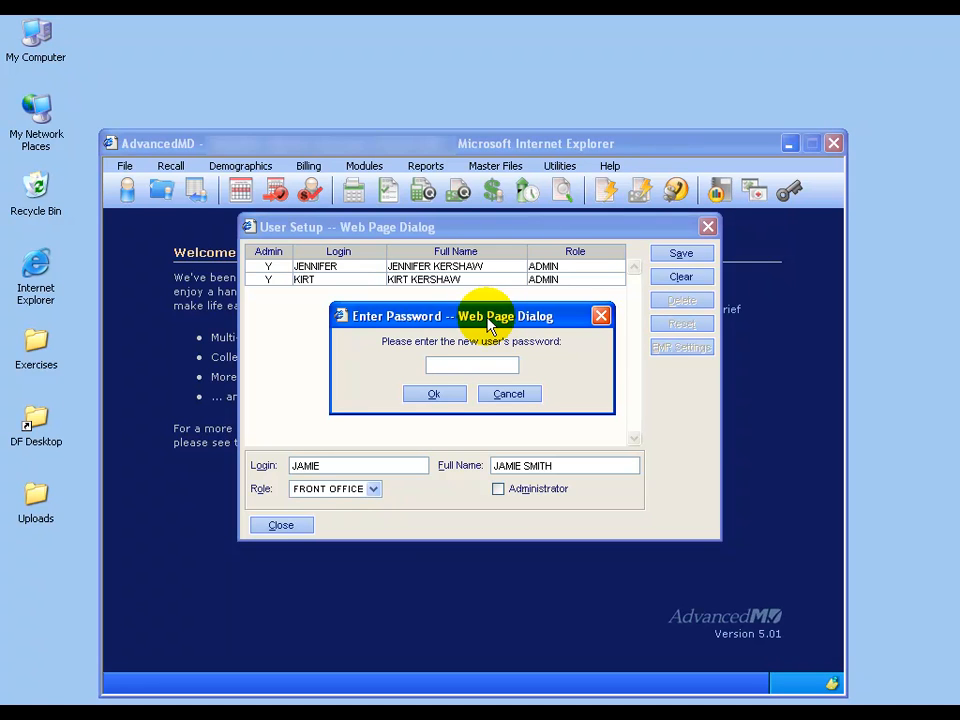
Enter the new user's password and confirm it in the second prompt.
text(******)
click(457, 400)
drag(486, 120, 484, 311)
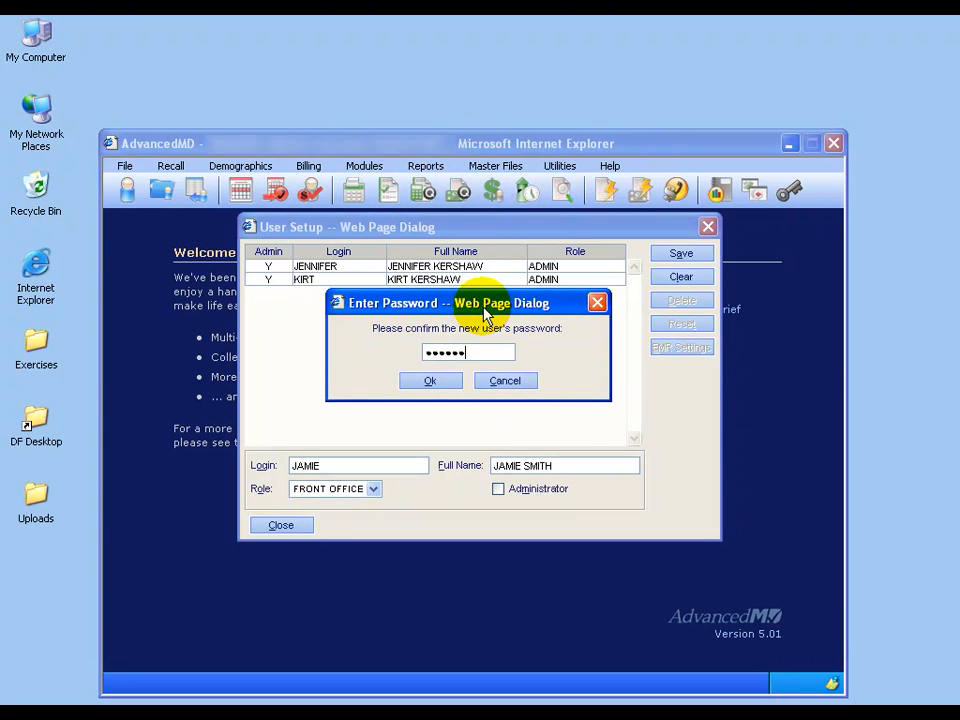
click(455, 385)
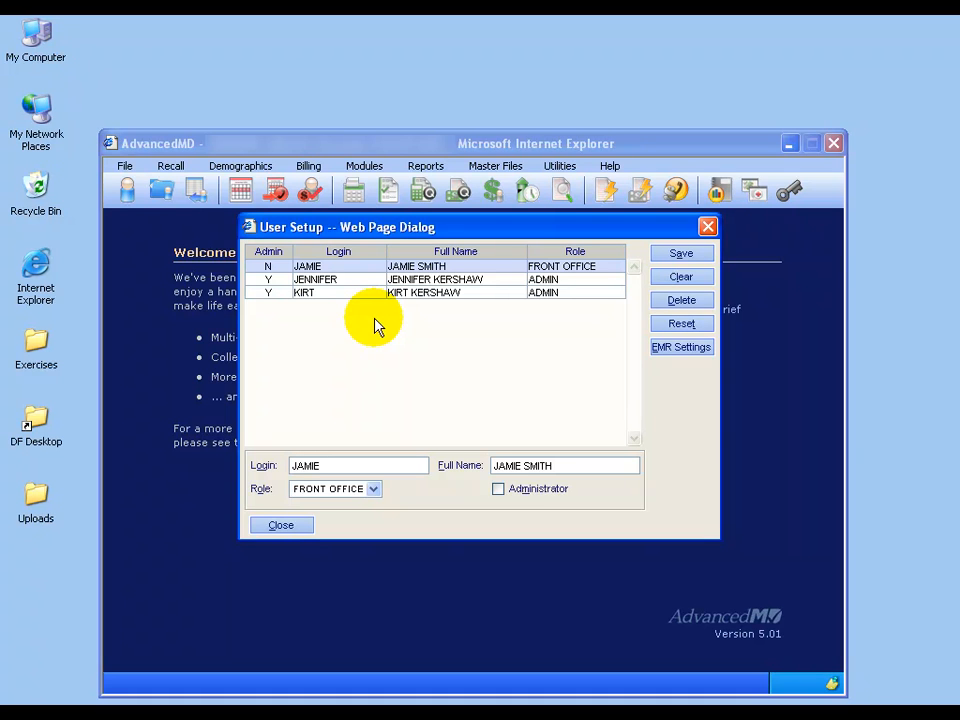
Reset the FRONT OFFICE user's password, entering and confirming the new one.
click(671, 326)
drag(456, 111, 453, 301)
click(529, 354)
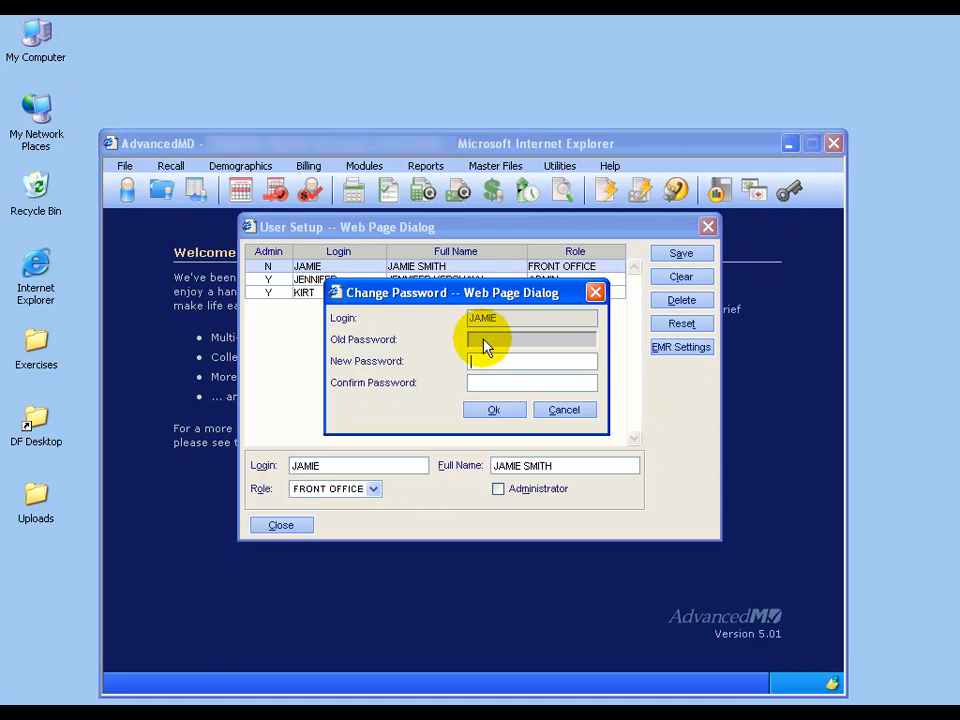
text(••)
key(Tab)
text(•••••••)
click(485, 411)
click(489, 424)
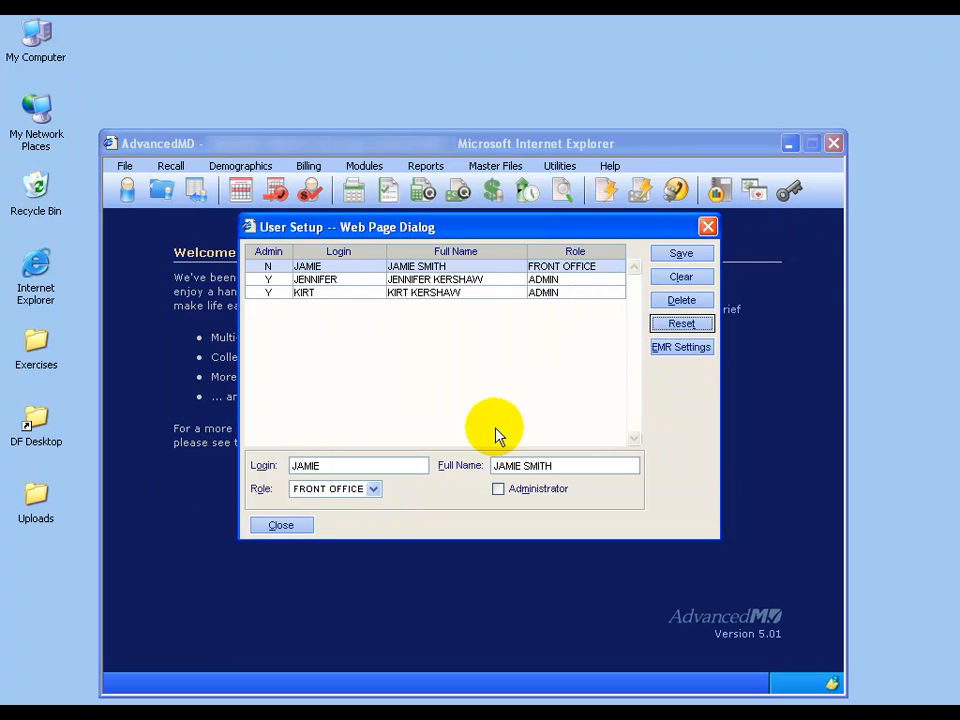
Close User Setup and open the Change Password form from the Utilities menu.
click(286, 524)
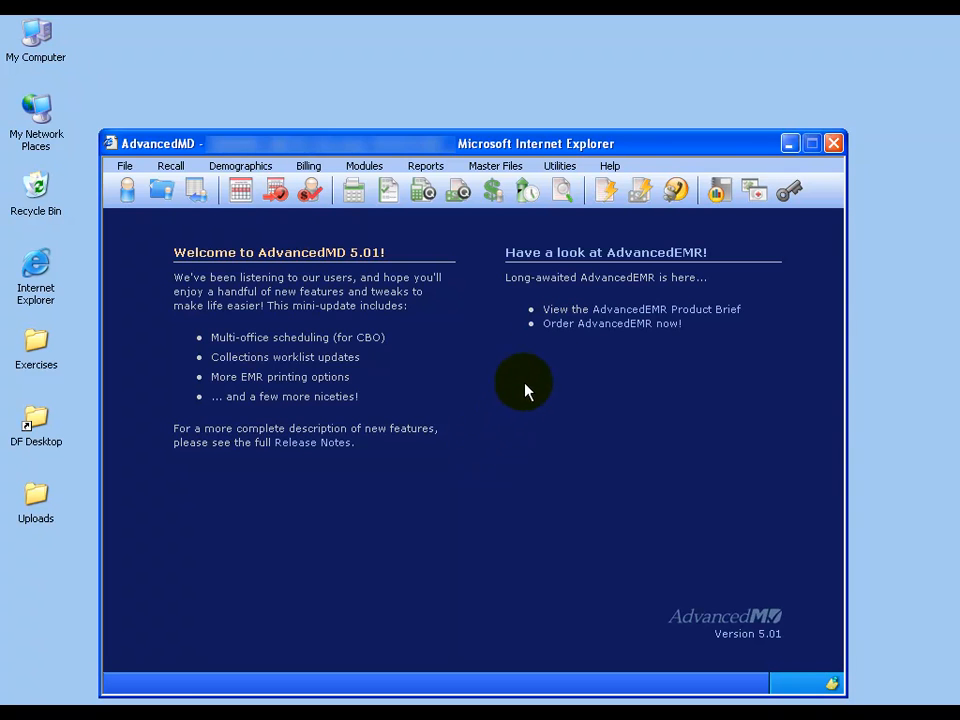
click(558, 168)
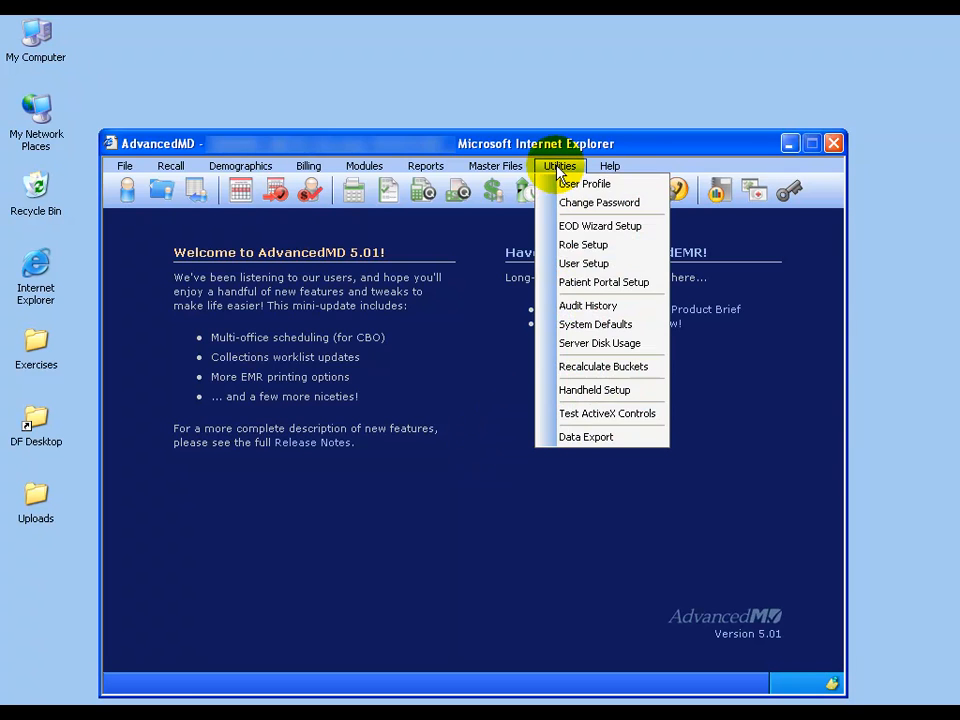
click(578, 206)
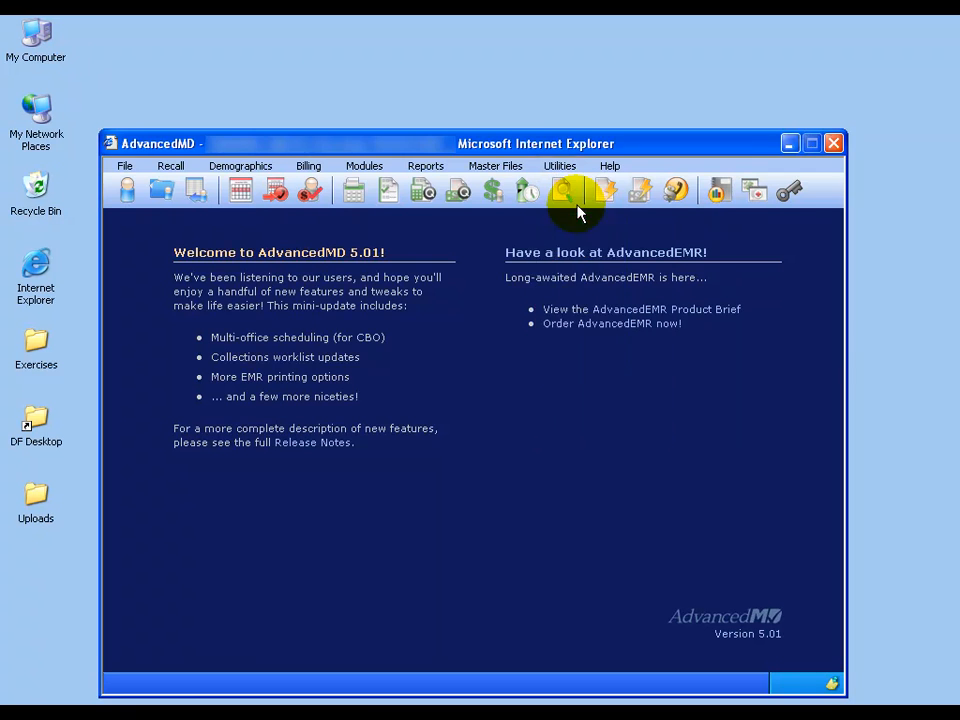